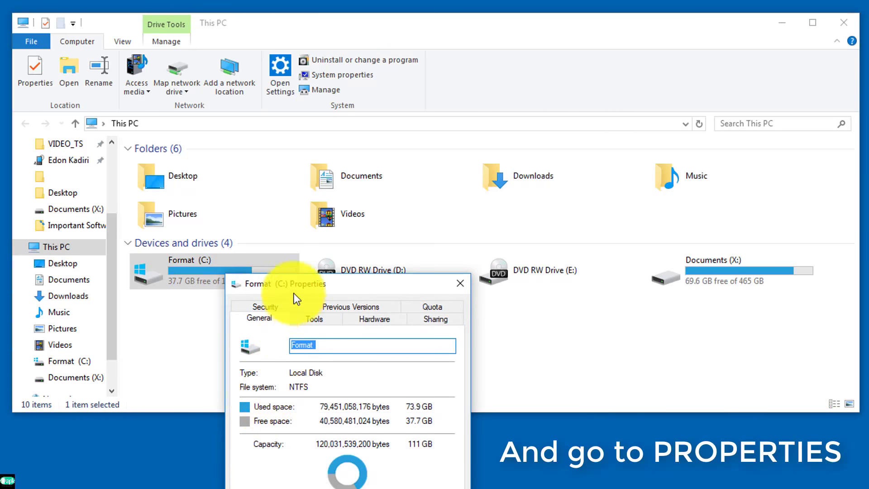
# Step: Open Disk Cleanup for drive C:
pyautogui.moveTo(296, 292); pyautogui.dragTo(304, 99)
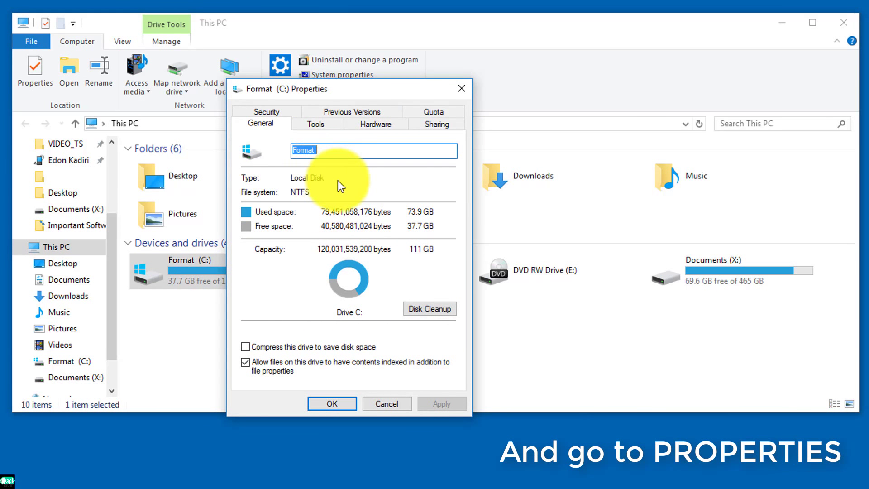
pyautogui.click(430, 309)
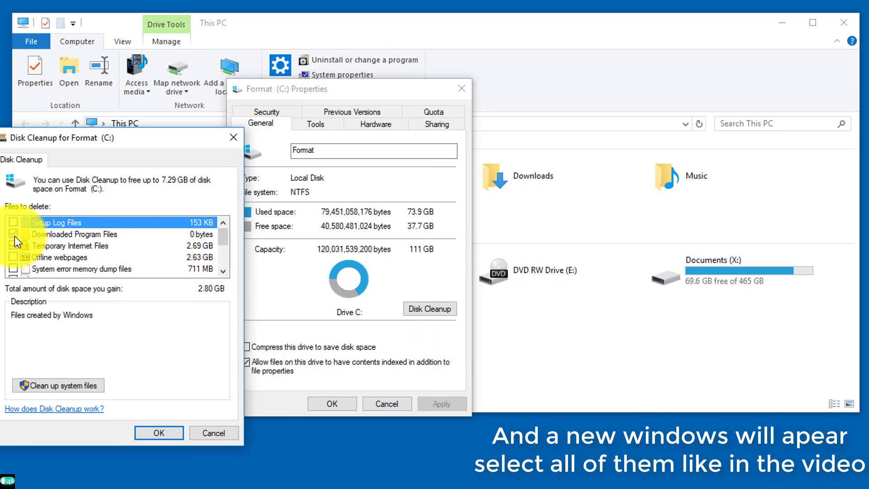
# Step: Mark Offline webpages, memory dump files, Windows Error Reporting files, Delivery Optimization Files, Temporary files and Setup Log Files for deletion
pyautogui.click(14, 257)
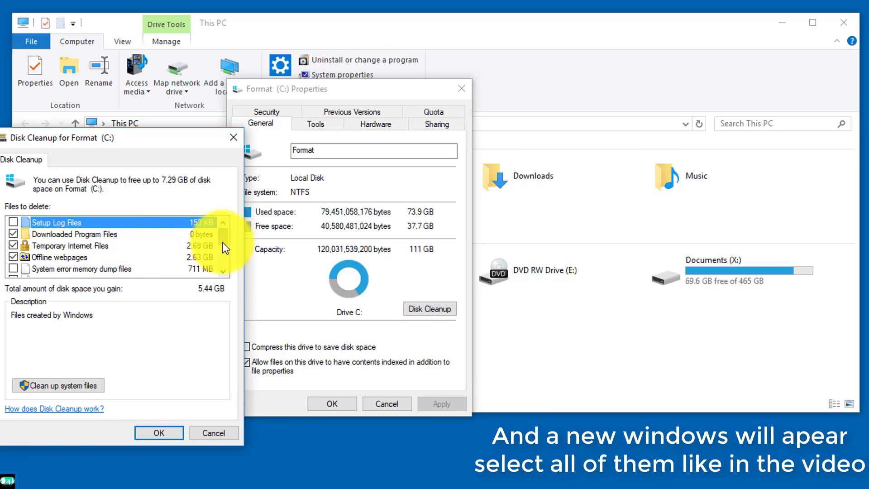
pyautogui.scroll(-2, 223, 244)
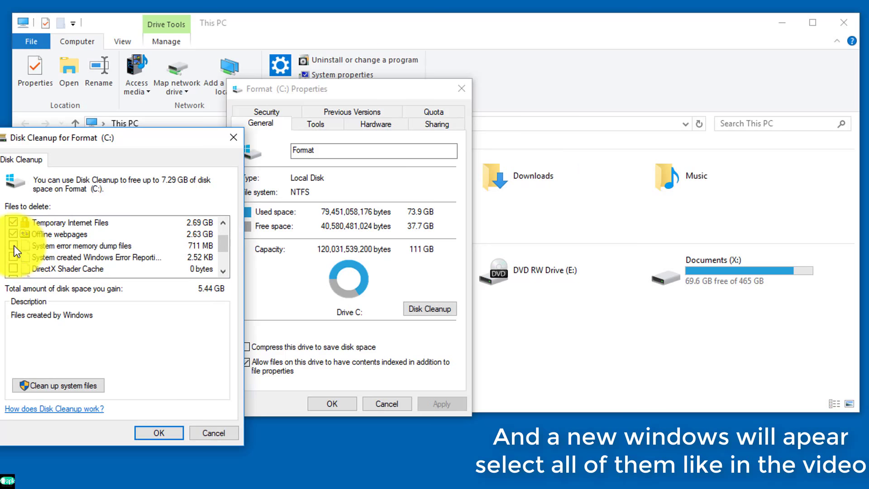
pyautogui.click(14, 245)
pyautogui.click(13, 256)
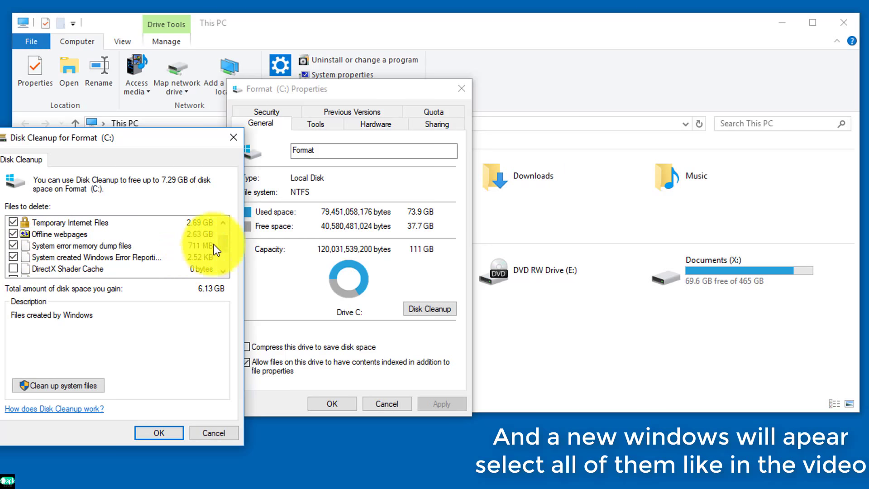
pyautogui.scroll(-3, 225, 253)
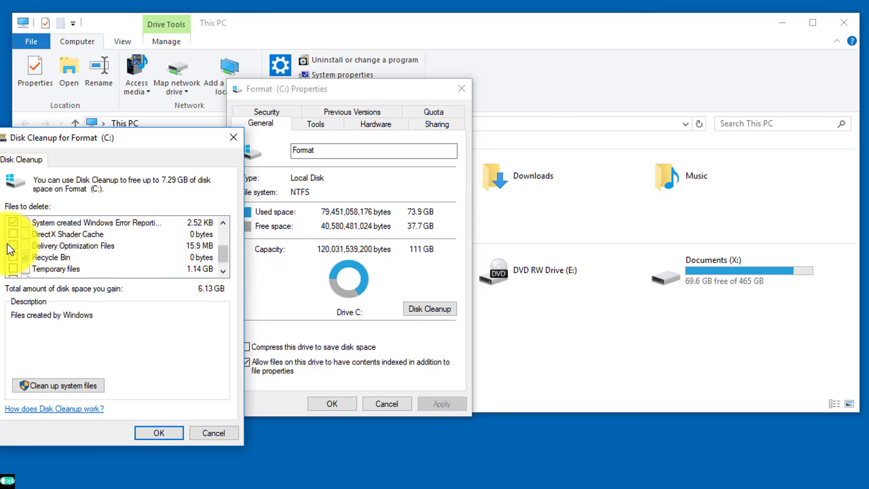
pyautogui.click(13, 246)
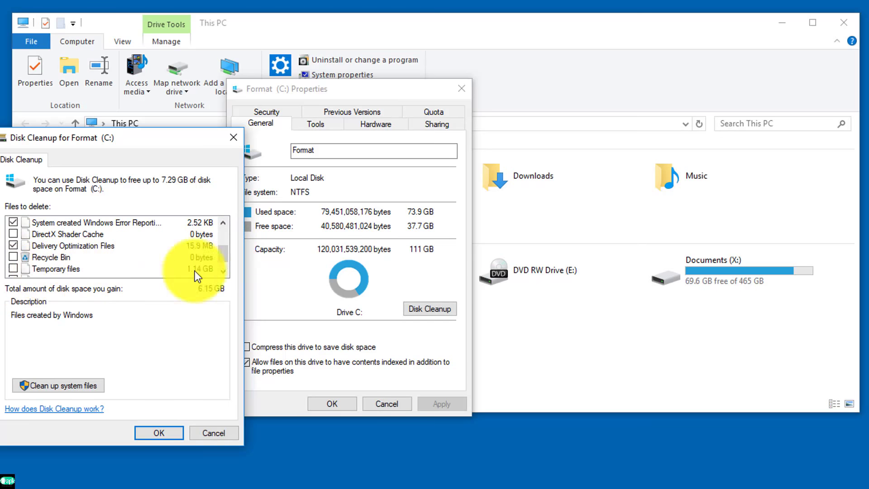
pyautogui.click(13, 269)
pyautogui.moveTo(104, 136); pyautogui.dragTo(362, 135)
pyautogui.scroll(-1, 480, 259)
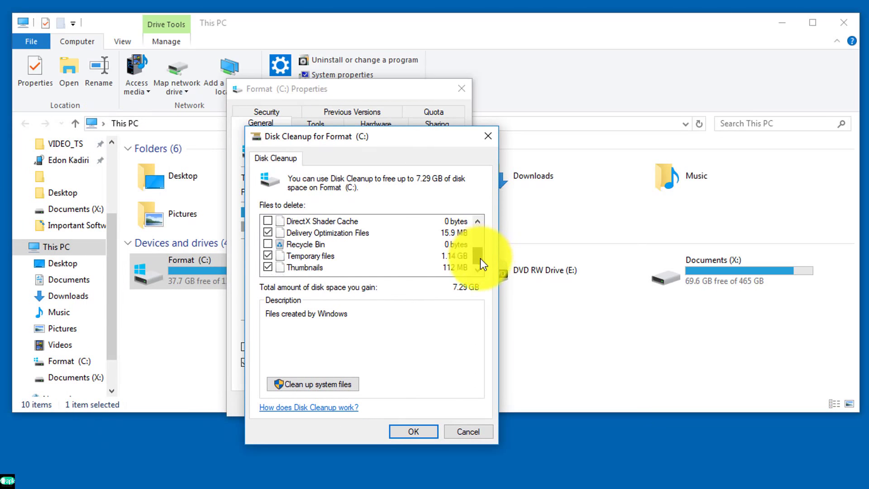
pyautogui.scroll(2, 417, 266)
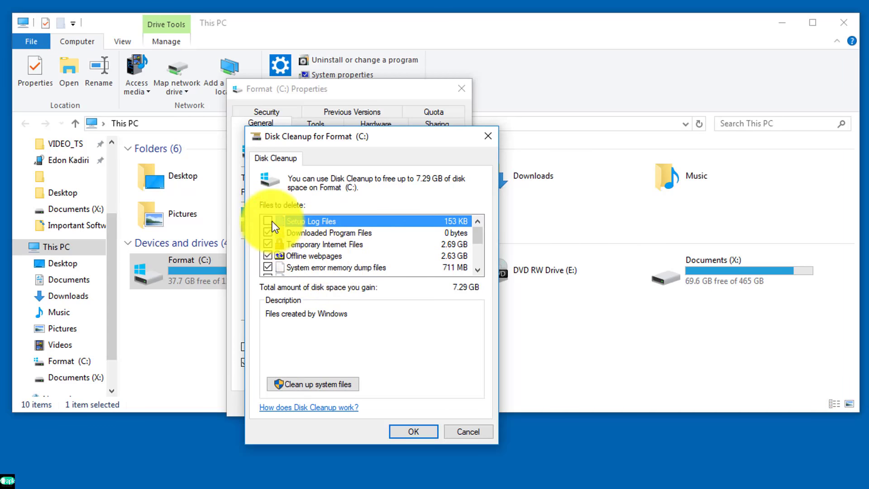
pyautogui.click(268, 221)
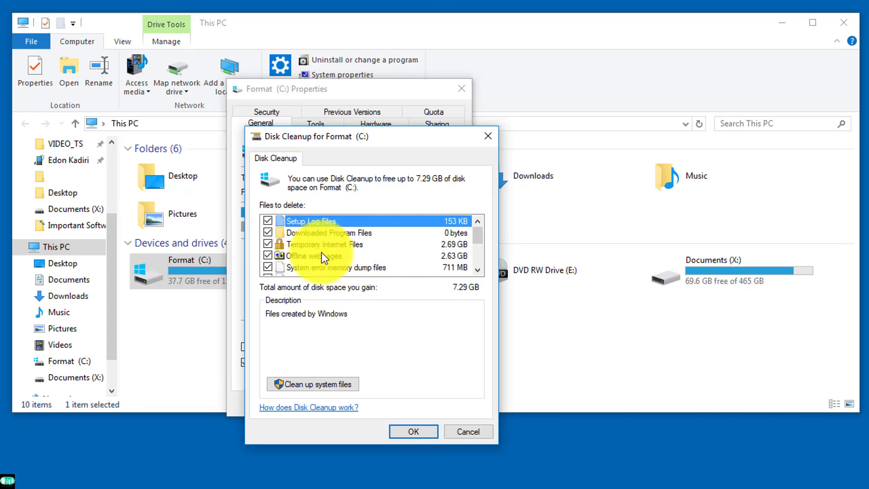
# Step: Rescan drive C: including system files and mark Temporary Windows installation files, Temporary files and Delivery Optimization Files for deletion
pyautogui.click(335, 384)
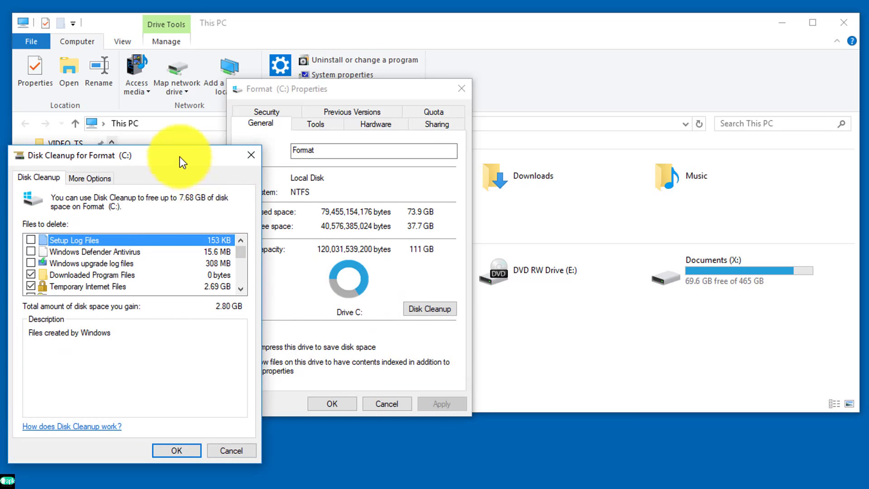
pyautogui.moveTo(180, 157); pyautogui.dragTo(400, 66)
pyautogui.moveTo(457, 162); pyautogui.dragTo(462, 194)
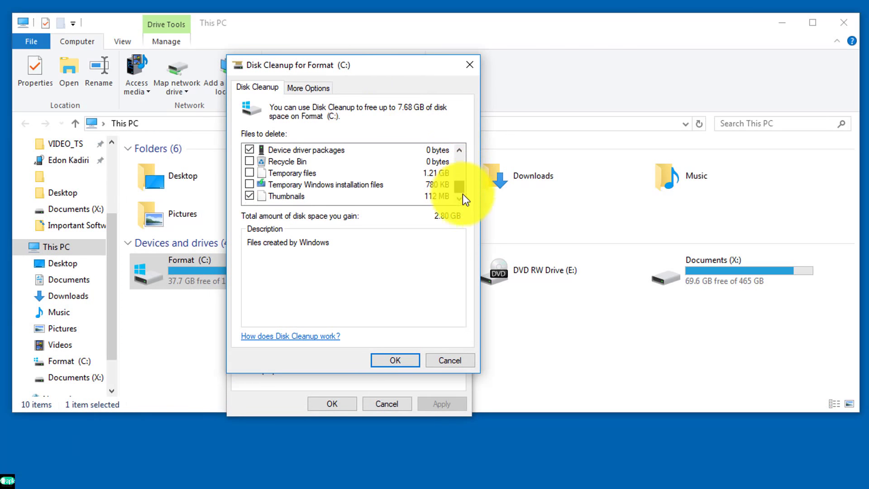
pyautogui.click(250, 184)
pyautogui.click(249, 173)
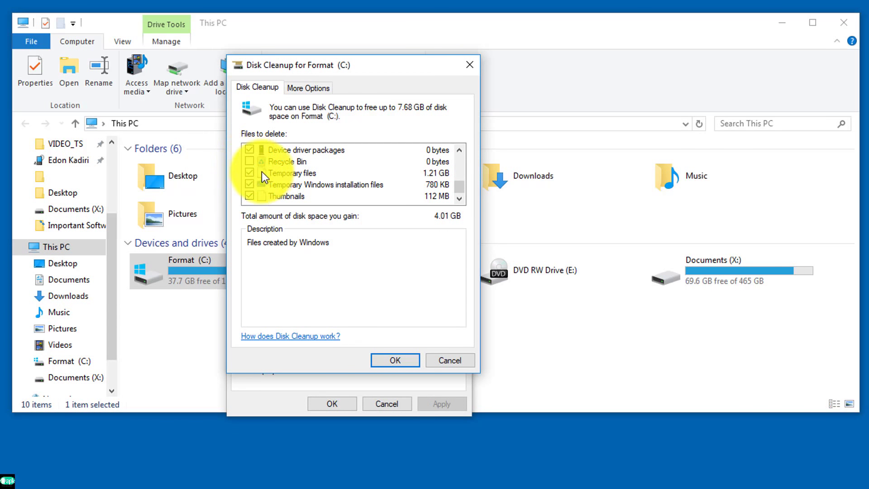
pyautogui.scroll(1, 262, 175)
pyautogui.click(250, 173)
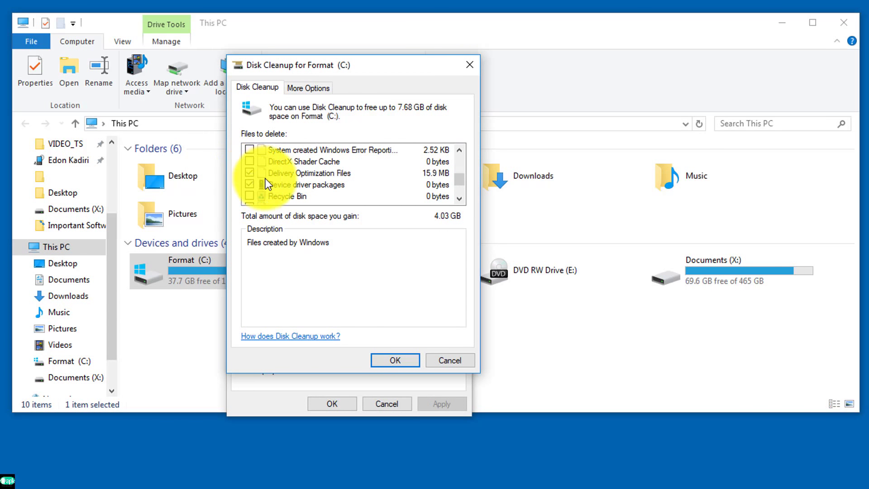
# Step: Also mark Offline webpages, System error memory dump files and System created Windows Error Reporting files for deletion
pyautogui.scroll(1, 265, 179)
pyautogui.click(249, 161)
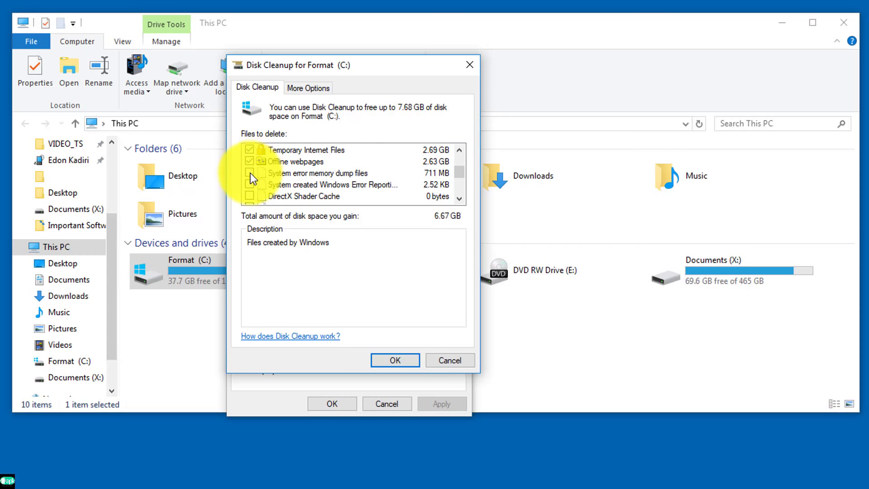
pyautogui.click(250, 173)
pyautogui.click(250, 185)
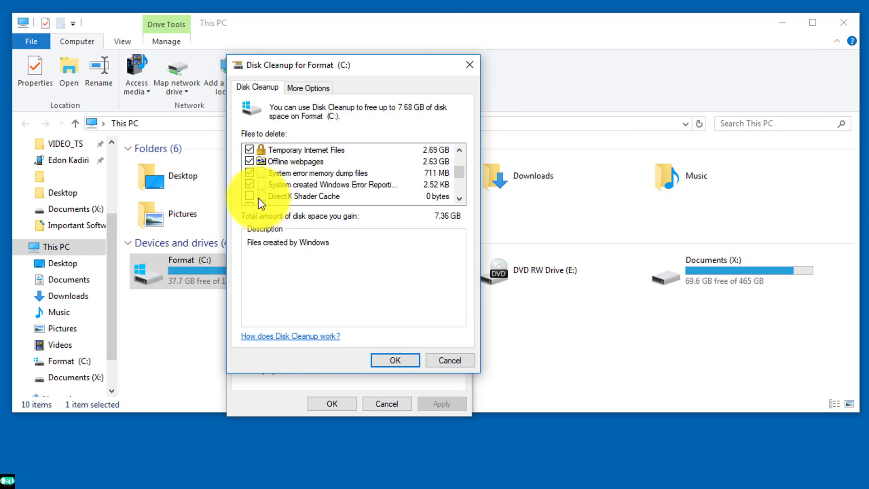
pyautogui.scroll(-2, 249, 191)
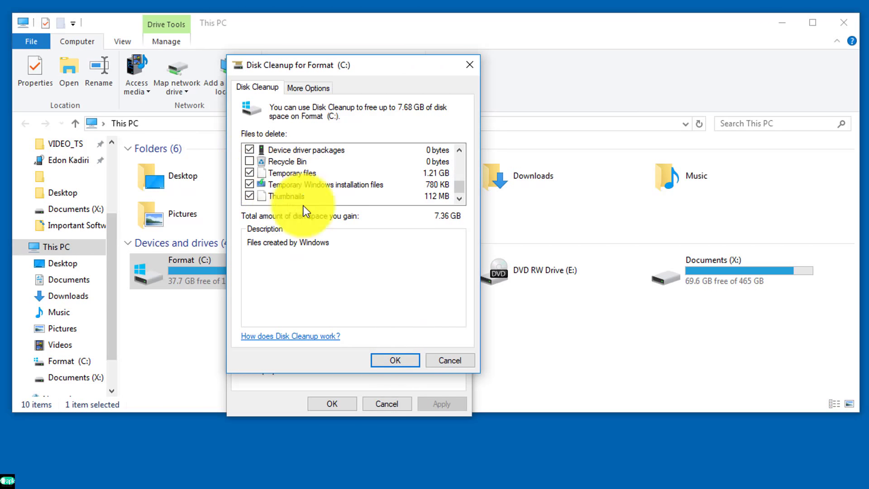
# Step: Run the cleanup of drive C: and confirm deleting the marked files
pyautogui.click(393, 360)
pyautogui.click(414, 341)
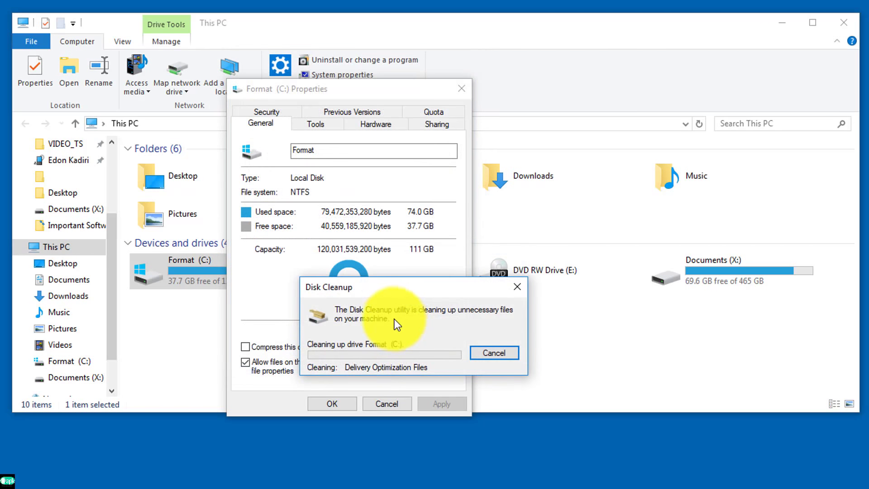
pyautogui.moveTo(400, 283); pyautogui.dragTo(390, 139)
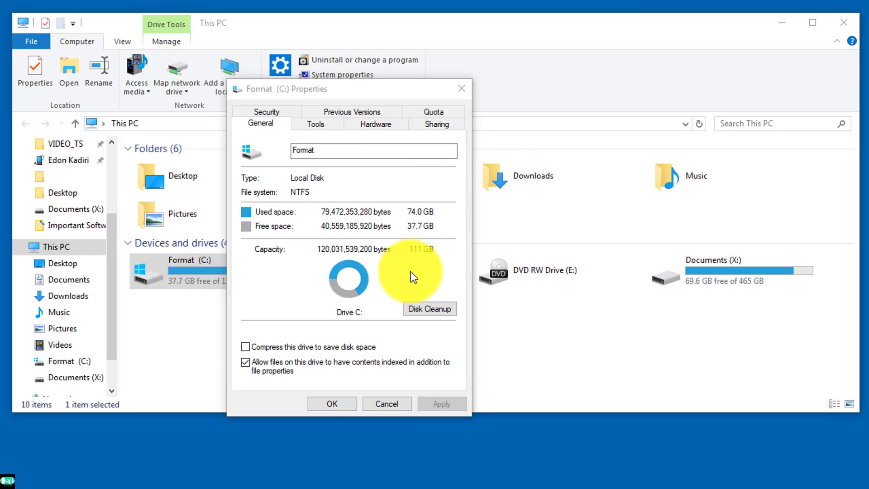
# Step: Turn on compression to save disk space for drive C:, applied to its subfolders and files, and continue with administrator permission
pyautogui.moveTo(381, 90); pyautogui.dragTo(398, 60)
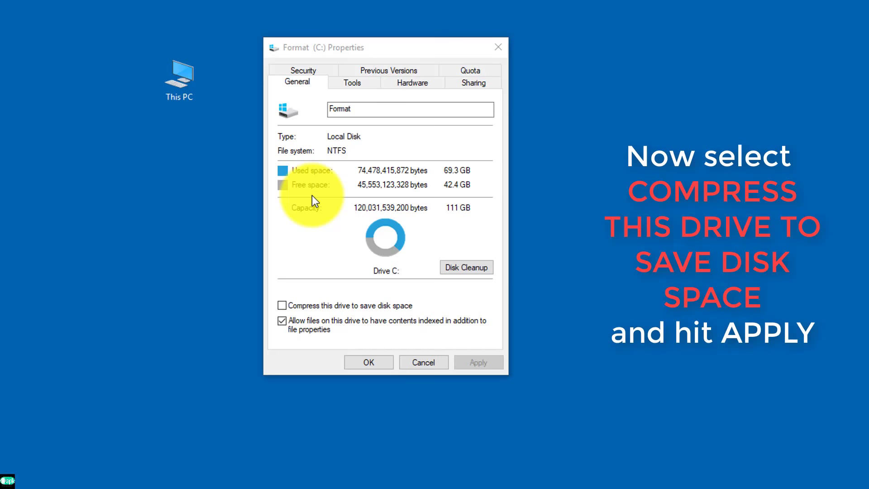
pyautogui.click(282, 305)
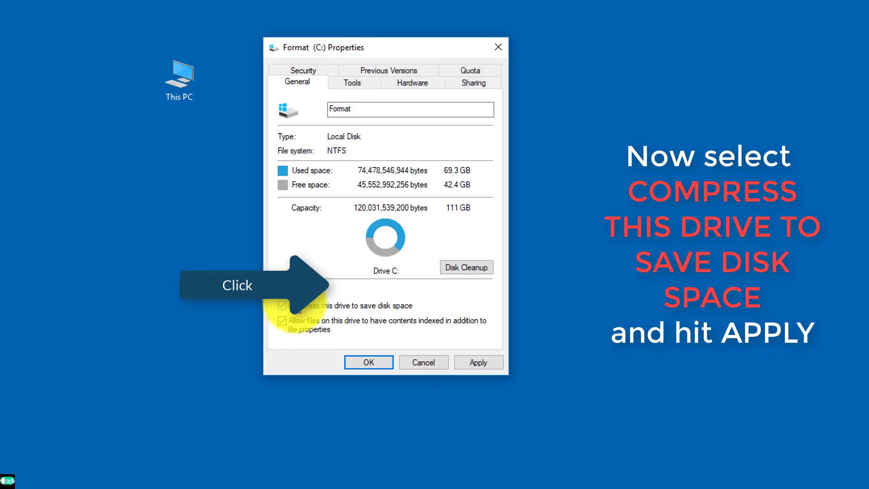
pyautogui.click(476, 361)
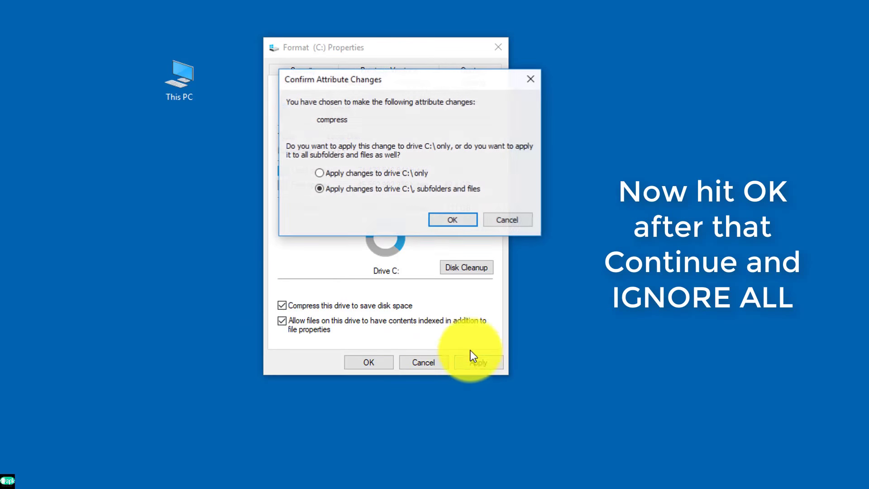
pyautogui.doubleClick(186, 82)
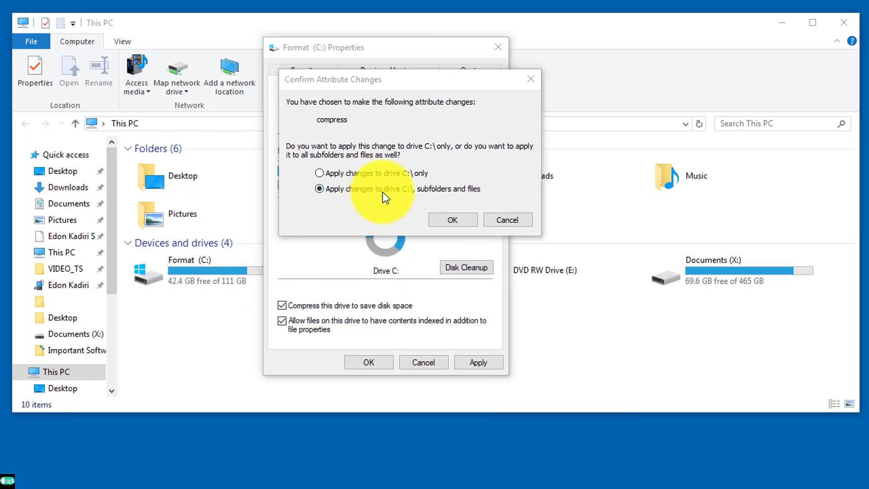
pyautogui.click(442, 219)
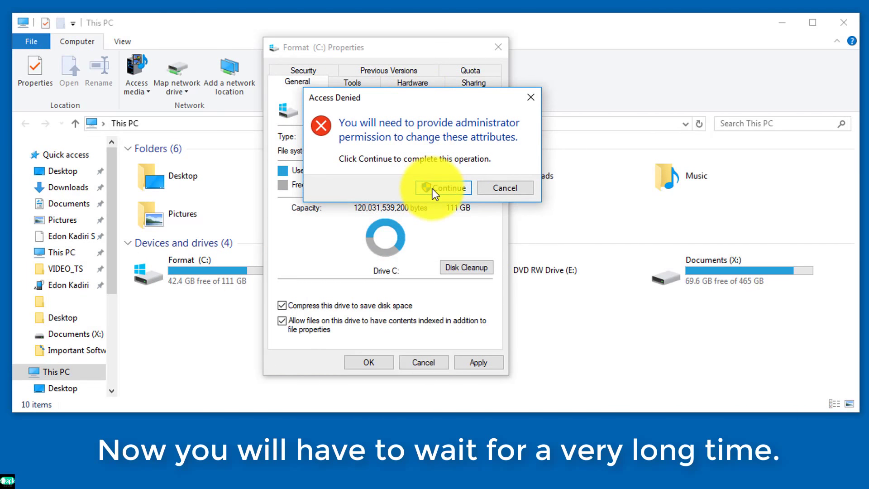
pyautogui.click(433, 188)
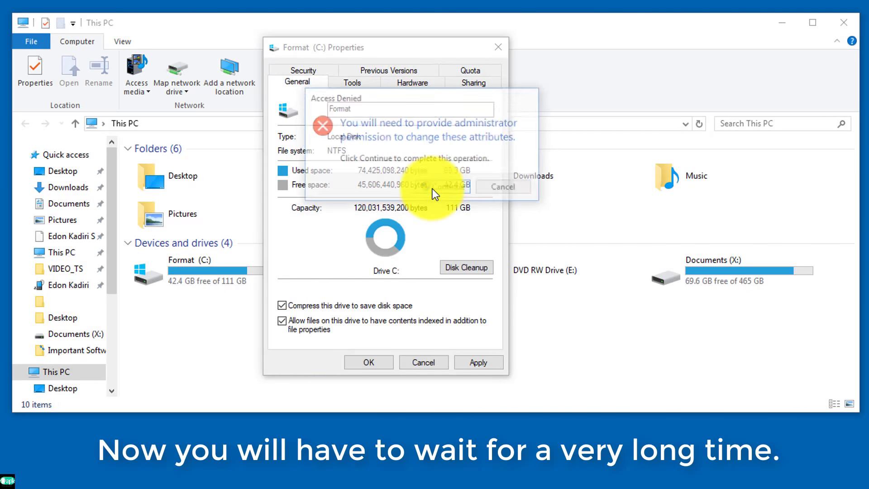
# Step: Ignore all errors raised while the compression attribute is applied to drive C:
pyautogui.moveTo(407, 299); pyautogui.dragTo(420, 107)
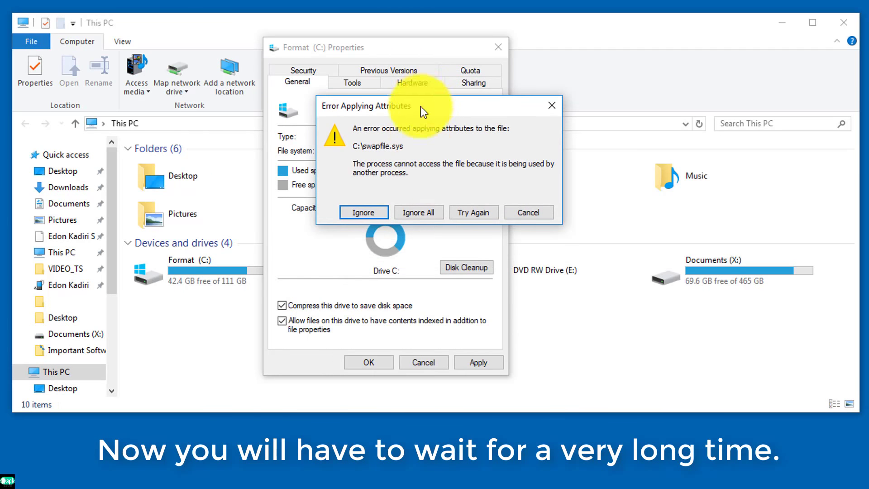
pyautogui.click(417, 211)
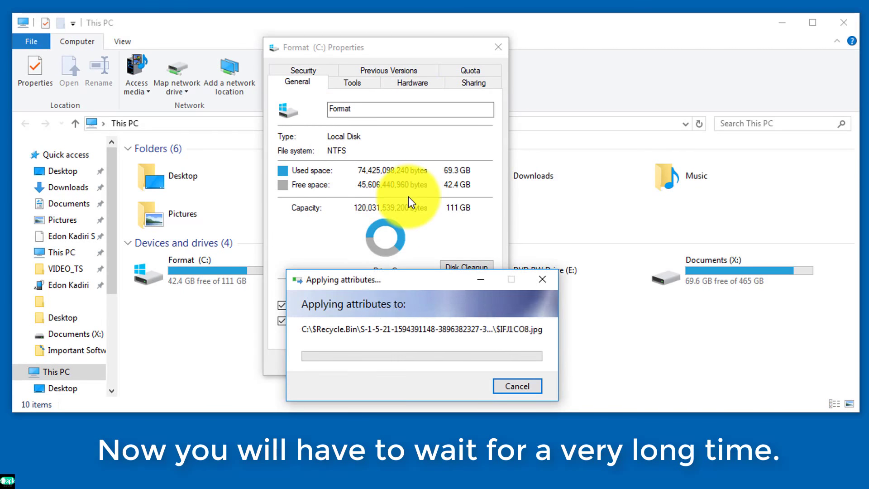
pyautogui.moveTo(387, 284); pyautogui.dragTo(411, 94)
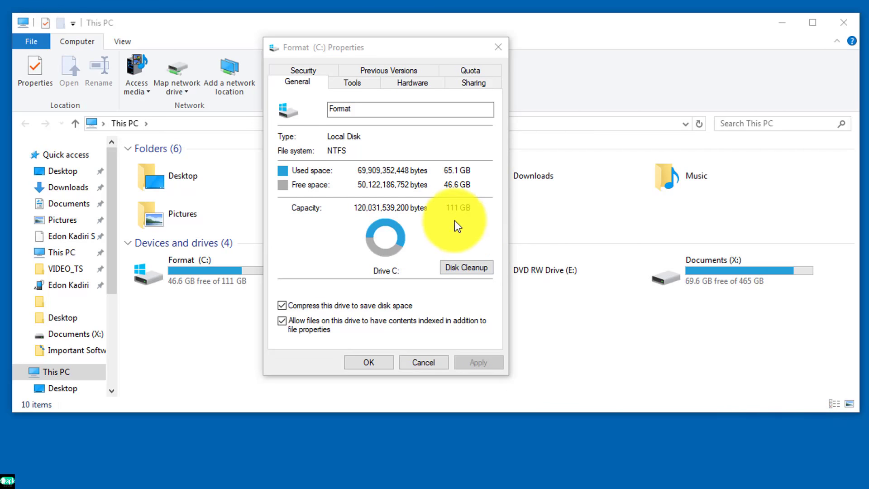
# Step: Reopen the properties of drive C: to check its used and free space, then close them
pyautogui.click(181, 285)
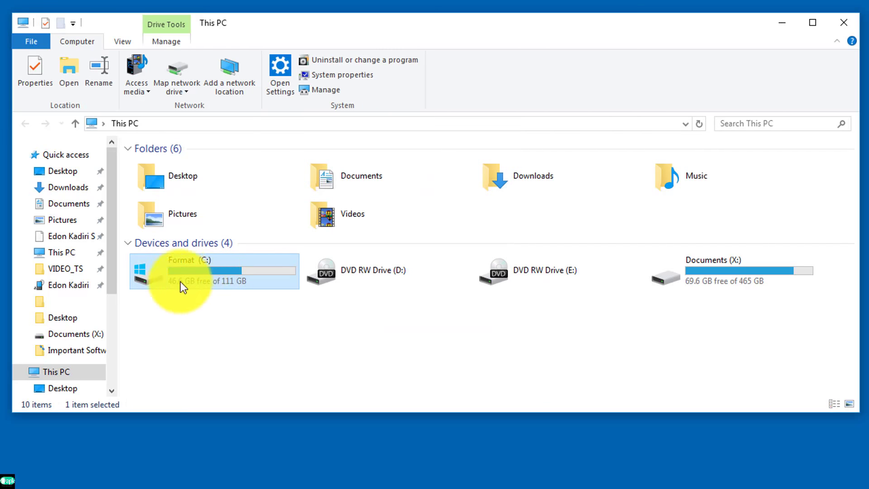
pyautogui.rightClick(205, 280)
pyautogui.click(245, 487)
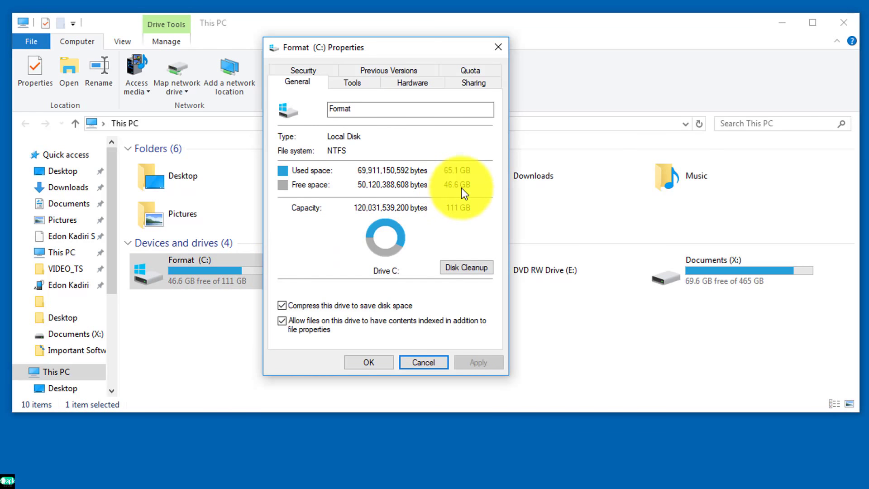
pyautogui.click(379, 362)
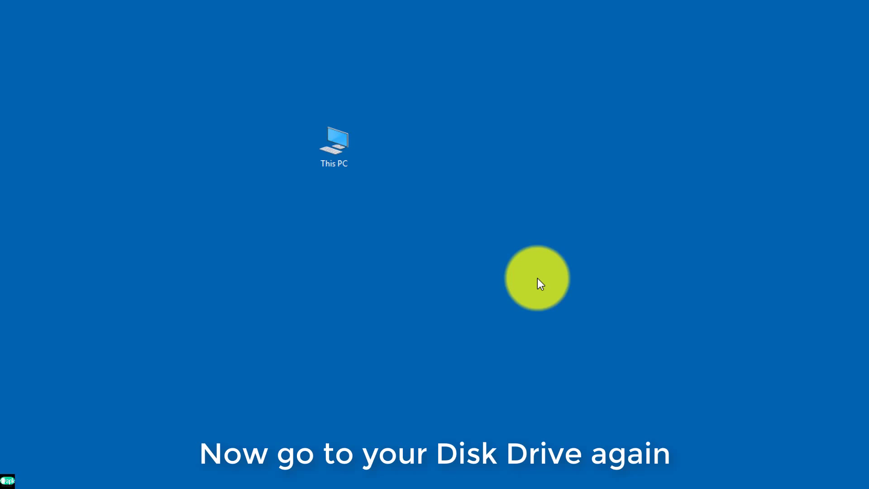
# Step: Open drive C: from This PC and search it for files matching size:gigantic
pyautogui.doubleClick(327, 156)
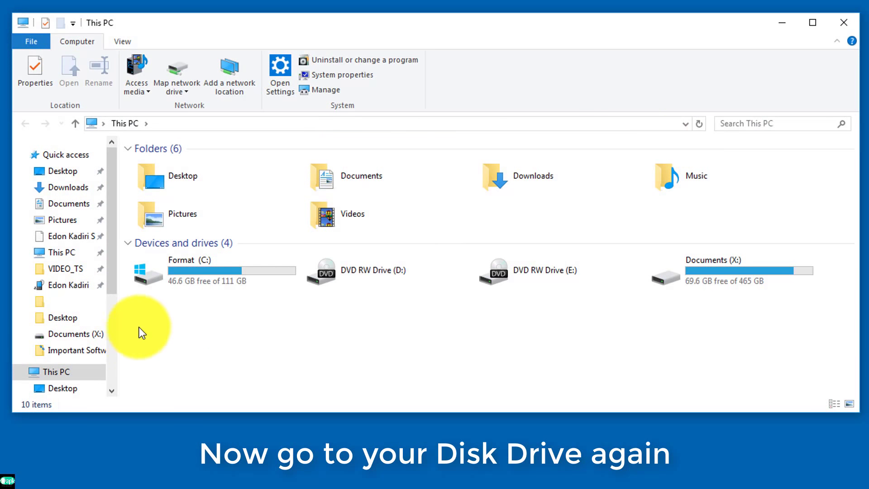
pyautogui.doubleClick(199, 266)
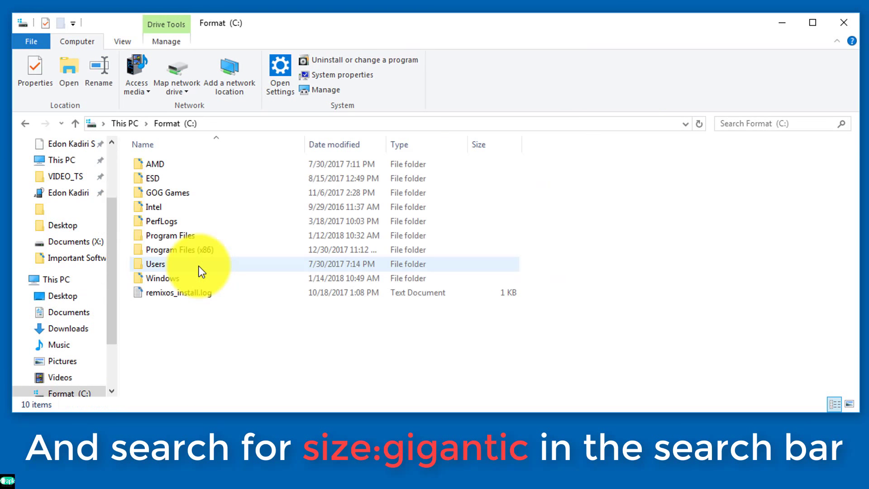
pyautogui.click(744, 125)
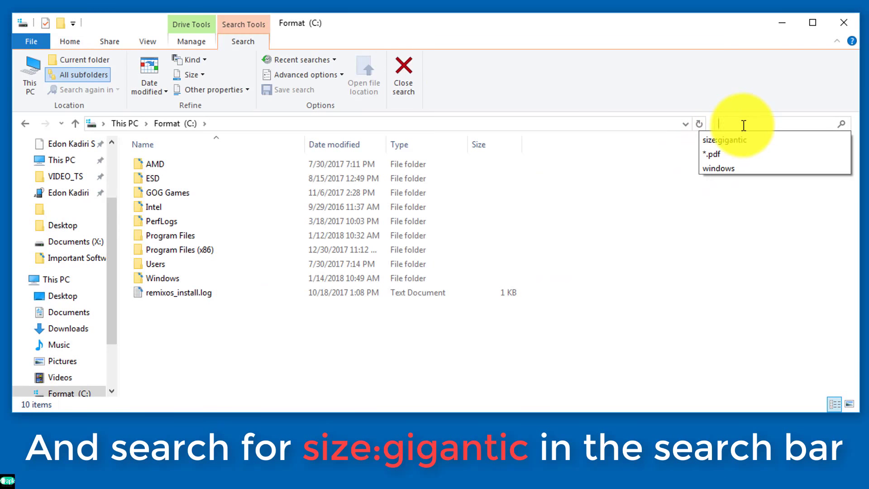
pyautogui.write('size')
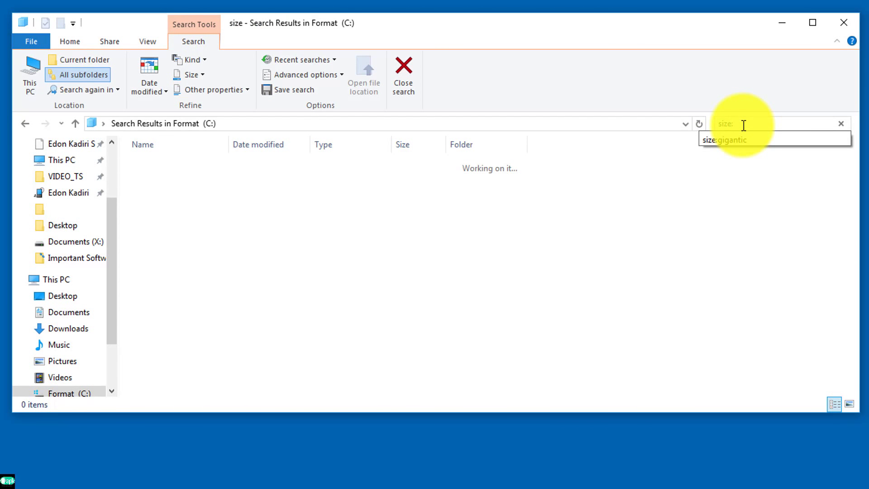
pyautogui.write(':')
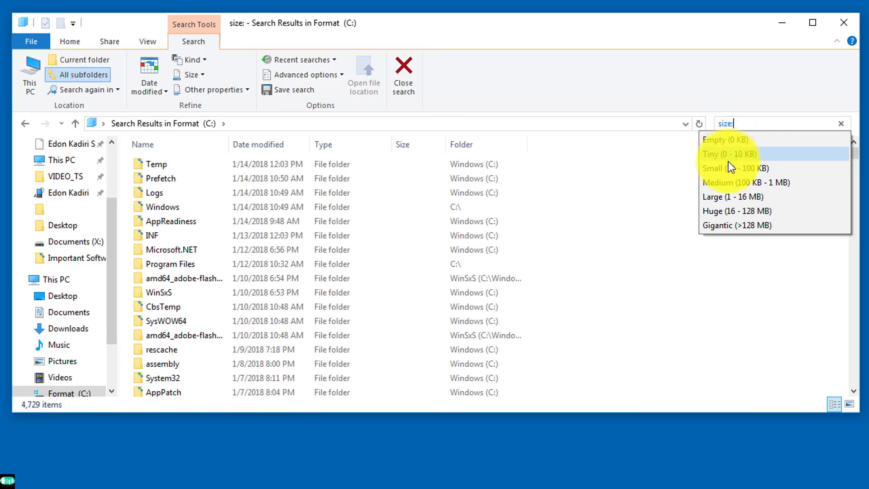
pyautogui.click(738, 224)
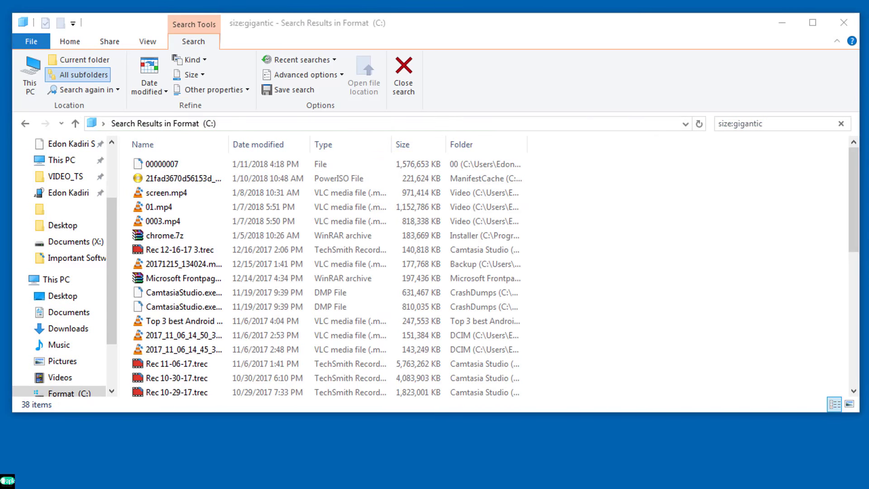
# Step: Select the files from 00000007 to chrome.7z, plus the Microsoft Frontpage archive and the Top 3 best Android video
pyautogui.click(192, 176)
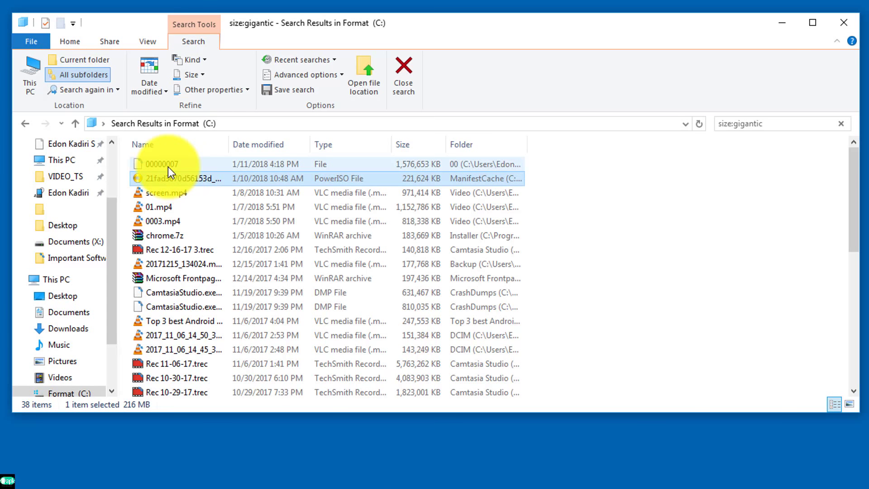
pyautogui.moveTo(168, 167)
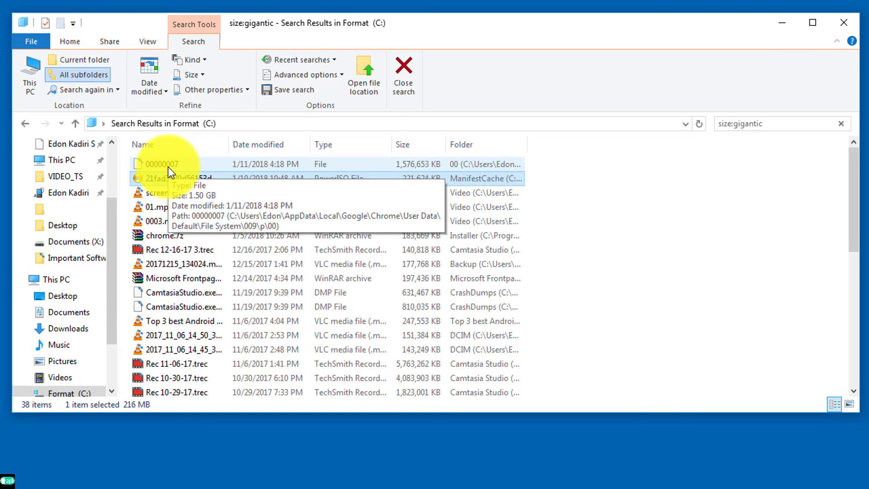
pyautogui.moveTo(167, 167); pyautogui.dragTo(168, 252)
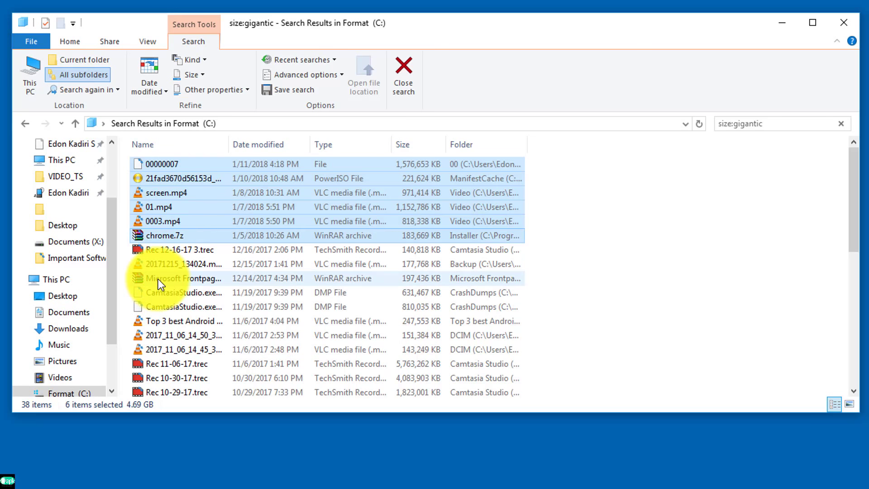
pyautogui.keyDown('ctrl'); pyautogui.click(180, 283); pyautogui.keyUp('ctrl')
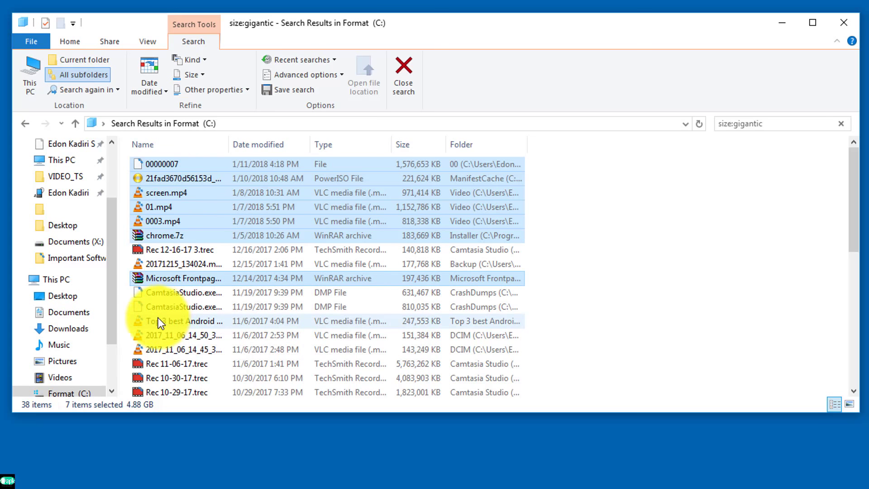
pyautogui.keyDown('ctrl'); pyautogui.click(158, 321); pyautogui.keyUp('ctrl')
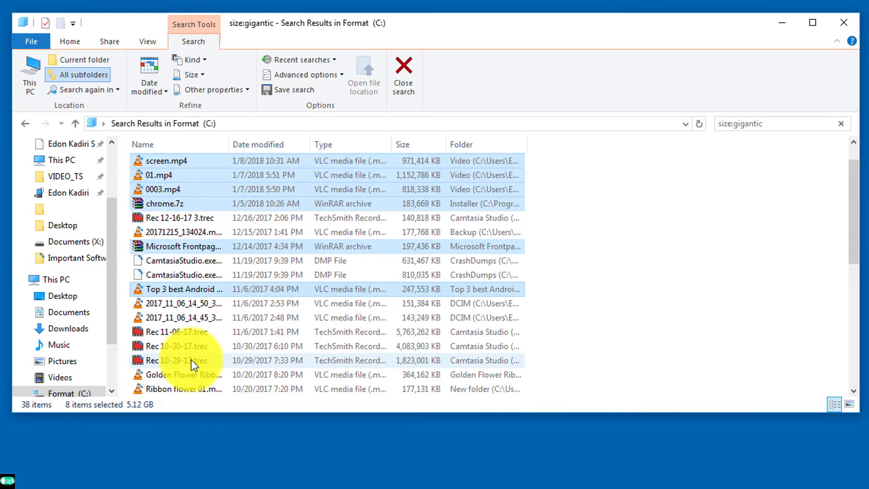
# Step: Add the Golden Flower Ribbon, Ribbon flower 01 and Phoenix OS.mp4 videos to the selection
pyautogui.scroll(-1, 191, 359)
pyautogui.scroll(-1, 191, 359)
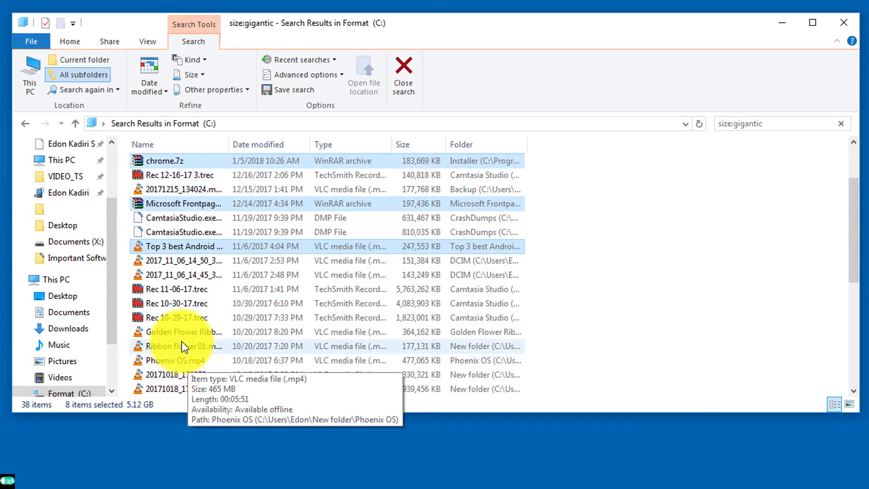
pyautogui.keyDown('ctrl'); pyautogui.click(178, 344); pyautogui.keyUp('ctrl')
pyautogui.keyDown('ctrl'); pyautogui.click(172, 360); pyautogui.keyUp('ctrl')
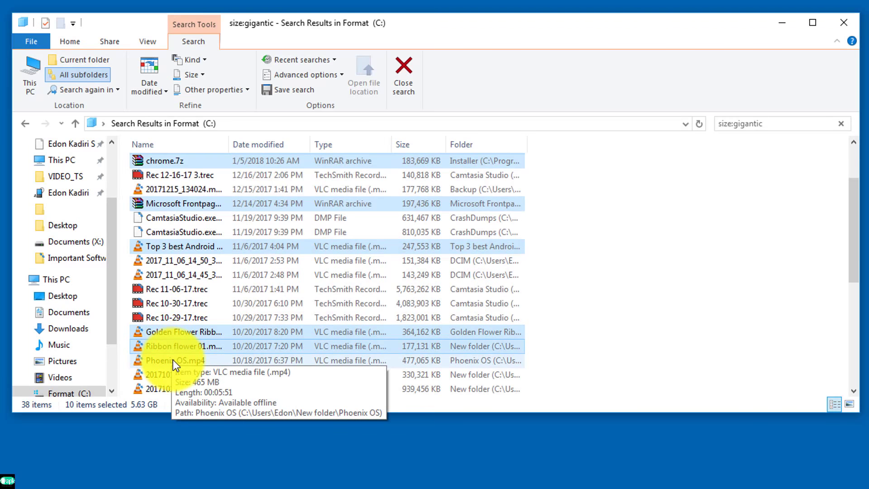
pyautogui.keyDown('ctrl'); pyautogui.click(173, 359); pyautogui.keyUp('ctrl')
# Step: Add 298e4a88.msi and CI5.dat.hq2x near the end of the results to the selection
pyautogui.scroll(-2, 207, 346)
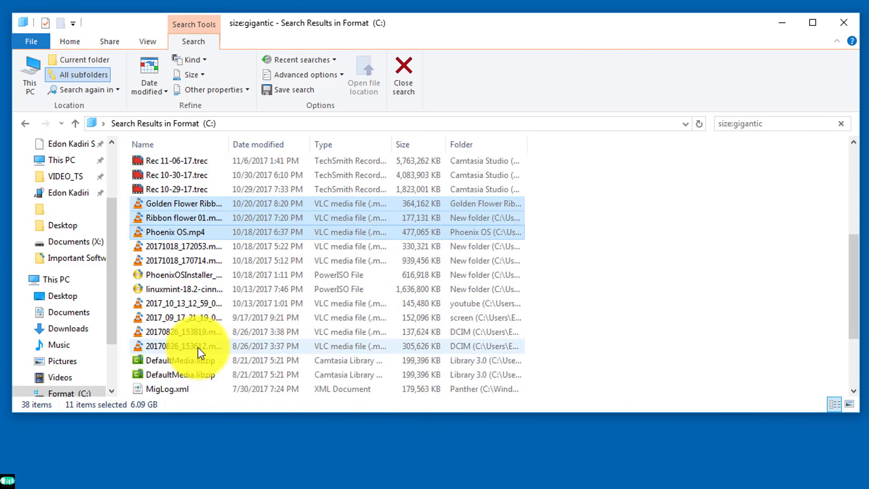
pyautogui.scroll(-1, 197, 347)
pyautogui.scroll(-1, 191, 354)
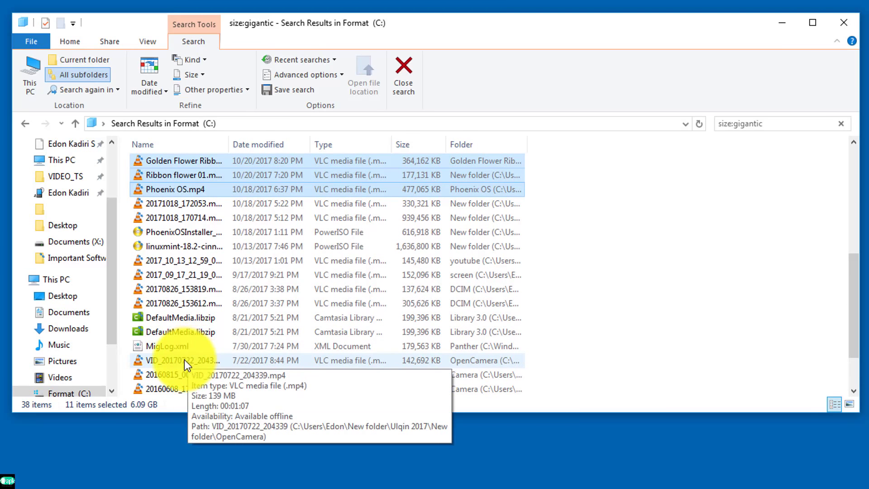
pyautogui.scroll(-1, 181, 360)
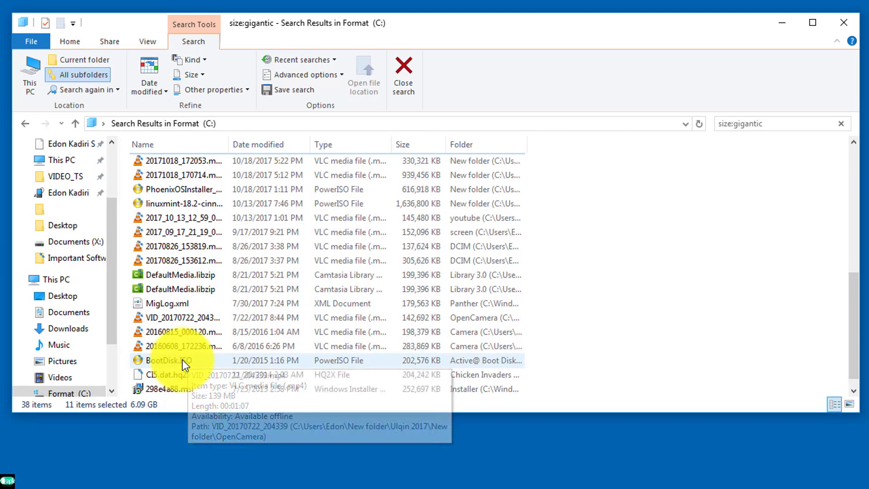
pyautogui.scroll(-1, 199, 356)
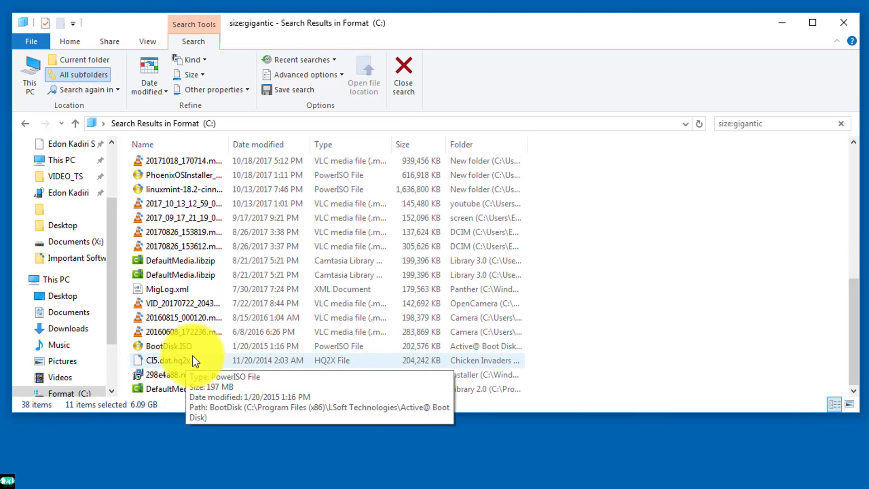
pyautogui.keyDown('ctrl'); pyautogui.click(162, 374); pyautogui.keyUp('ctrl')
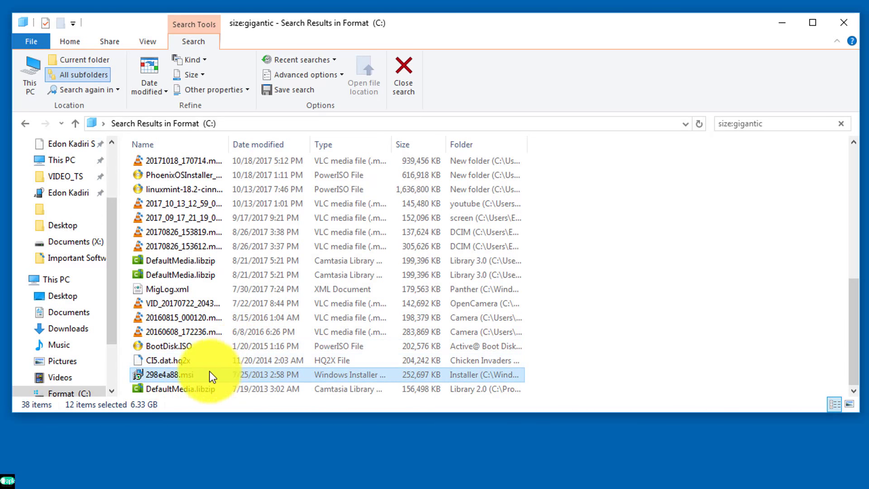
pyautogui.keyDown('ctrl'); pyautogui.click(179, 362); pyautogui.keyUp('ctrl')
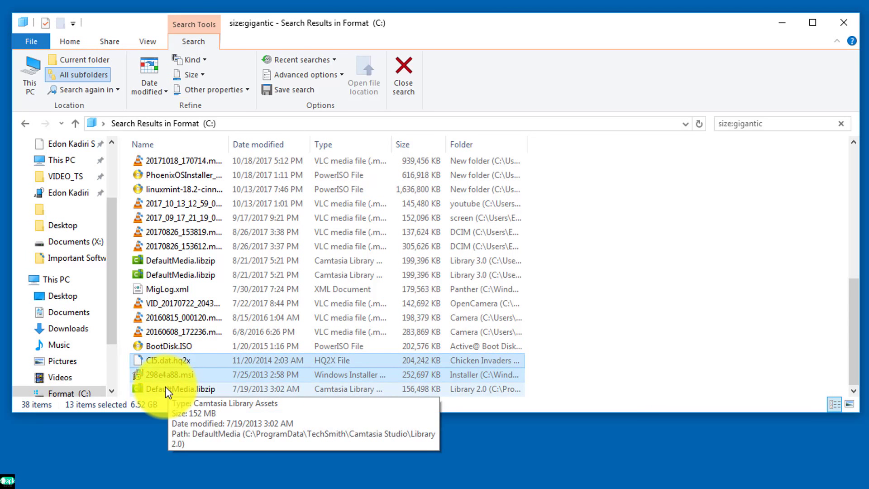
pyautogui.keyDown('ctrl'); pyautogui.click(165, 389); pyautogui.keyUp('ctrl')
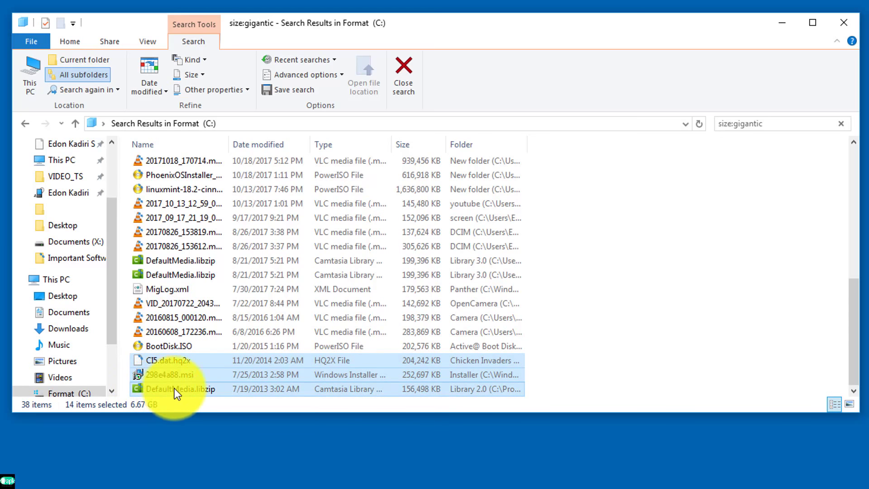
pyautogui.keyDown('ctrl'); pyautogui.click(174, 391); pyautogui.keyUp('ctrl')
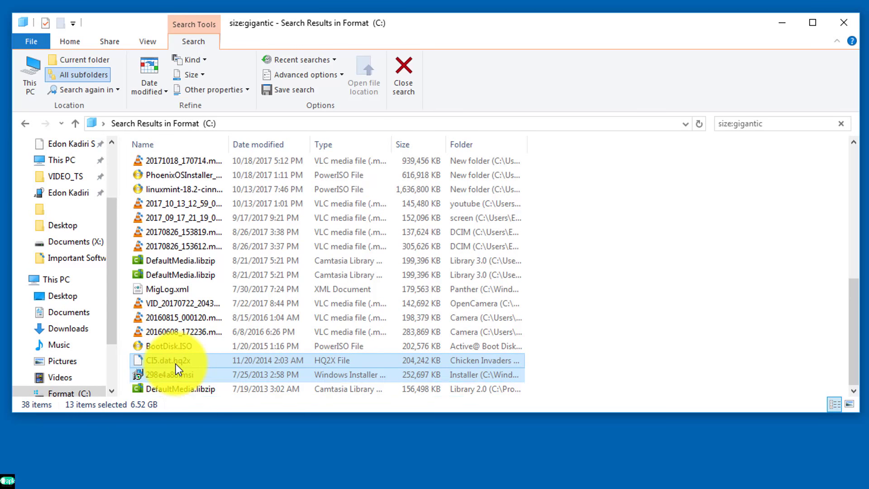
pyautogui.rightClick(176, 363)
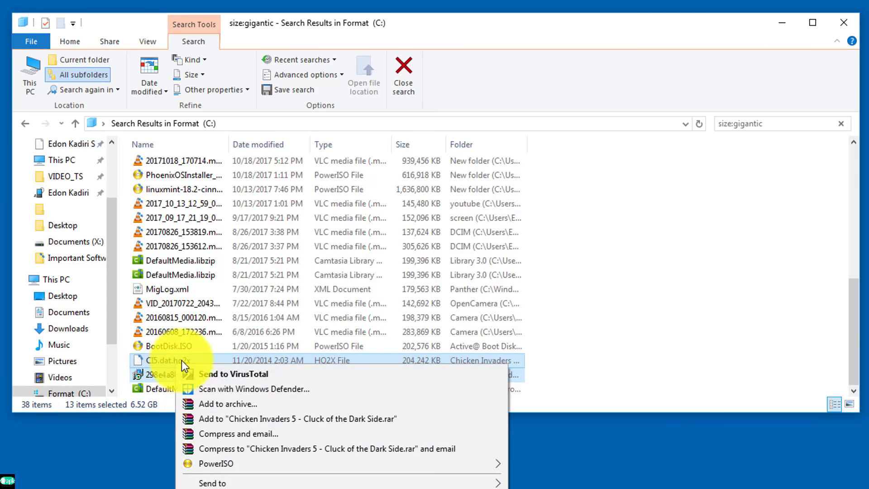
pyautogui.keyDown('ctrl'); pyautogui.click(194, 263); pyautogui.keyUp('ctrl')
pyautogui.keyDown('ctrl'); pyautogui.click(188, 261); pyautogui.keyUp('ctrl')
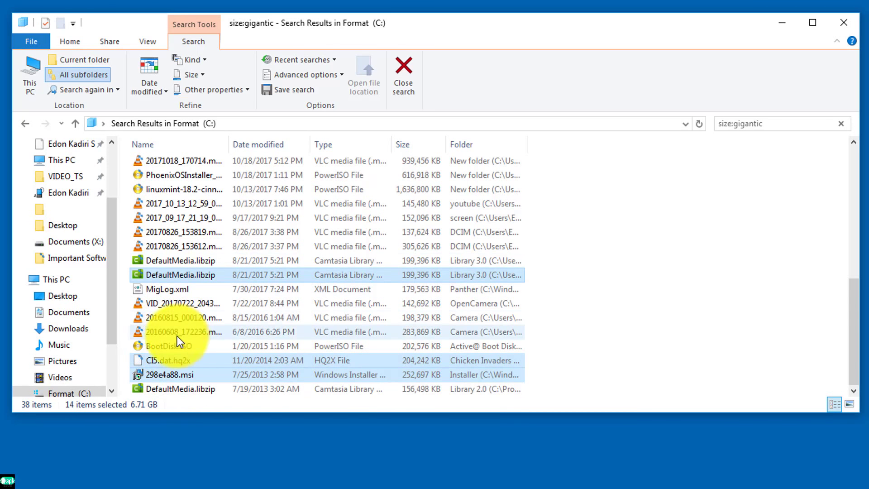
# Step: Delete the selected files, continuing with administrator permission where requested, and cancel at the SYSTEM-protected 21fad3670d56153d_blobs.bin
pyautogui.rightClick(169, 366)
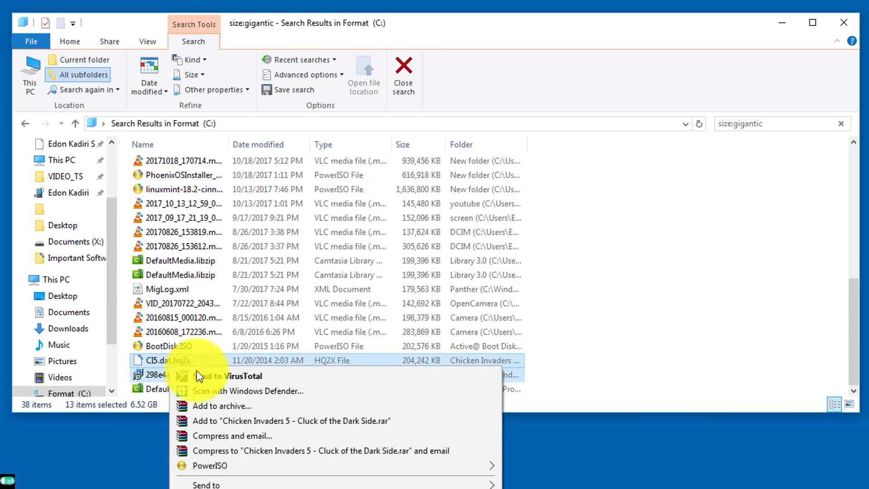
pyautogui.click(267, 479)
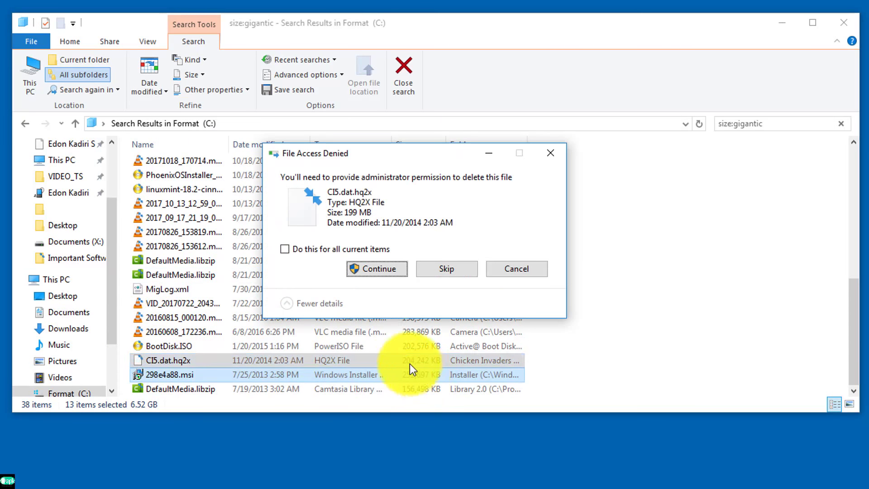
pyautogui.click(390, 273)
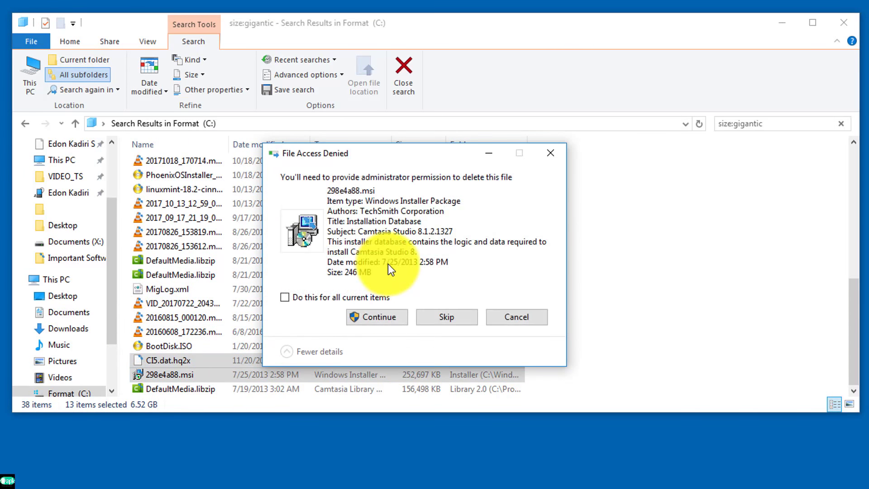
pyautogui.click(372, 314)
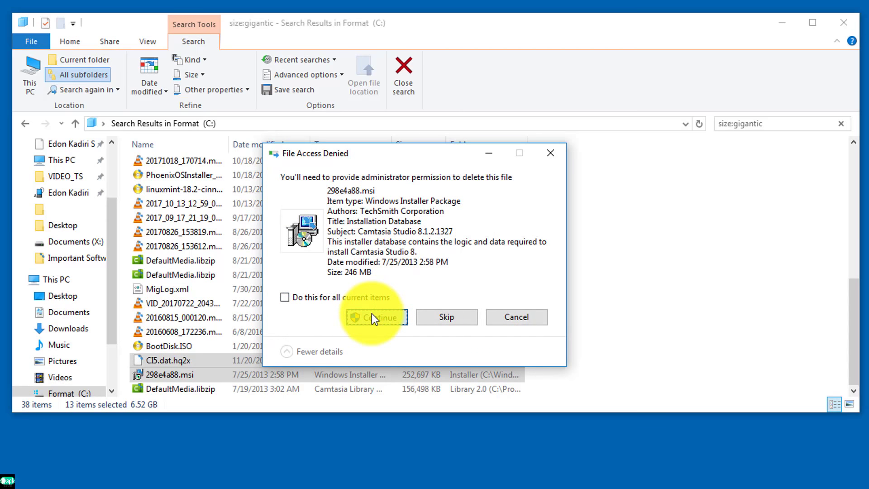
pyautogui.click(437, 315)
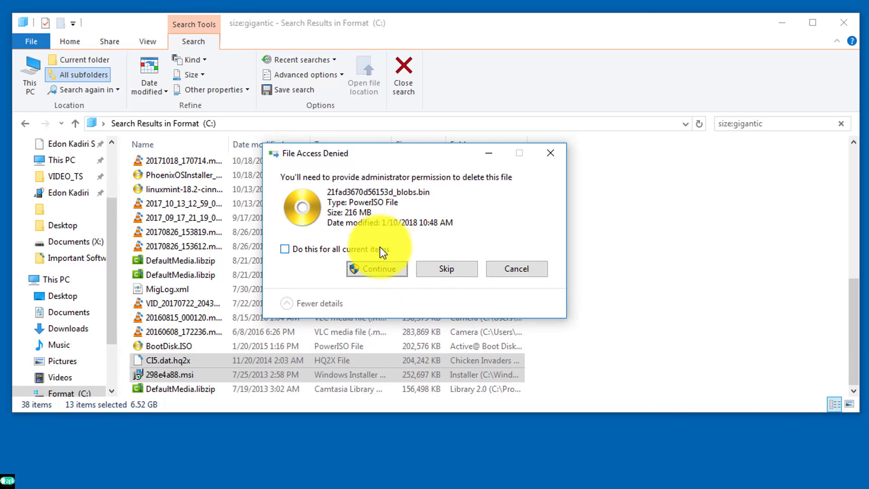
pyautogui.click(362, 269)
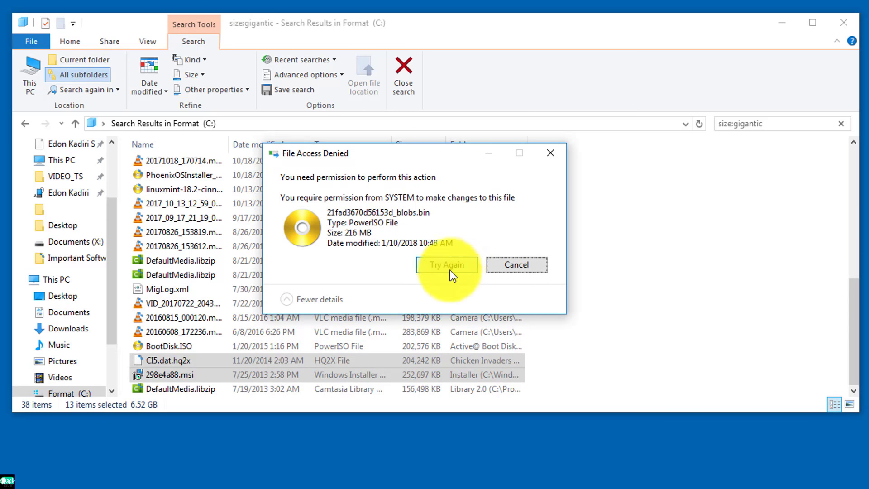
pyautogui.click(500, 265)
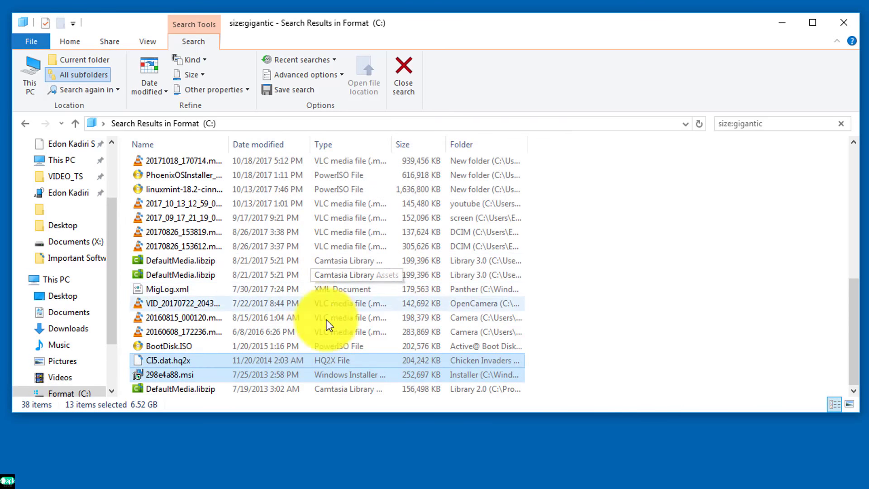
# Step: Open This PC in a new window, check the used and free space in drive C:'s properties, and close them
pyautogui.press('super+e')
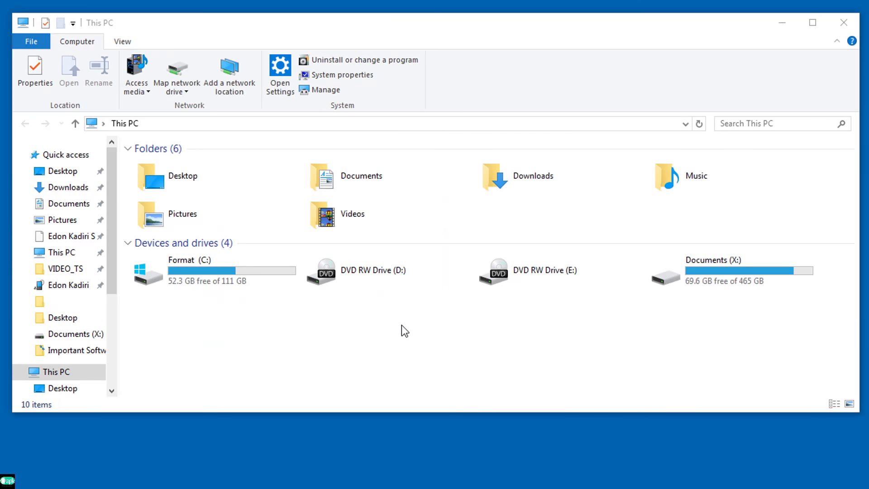
pyautogui.click(181, 291)
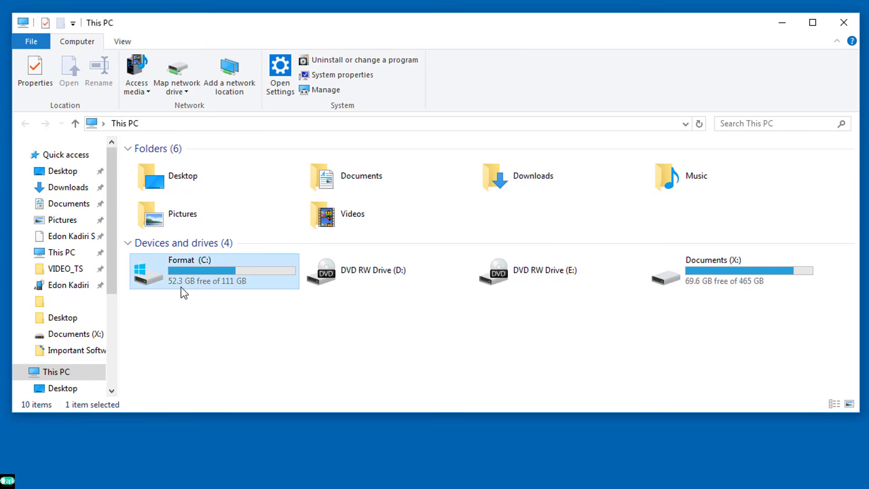
pyautogui.rightClick(169, 262)
pyautogui.click(235, 482)
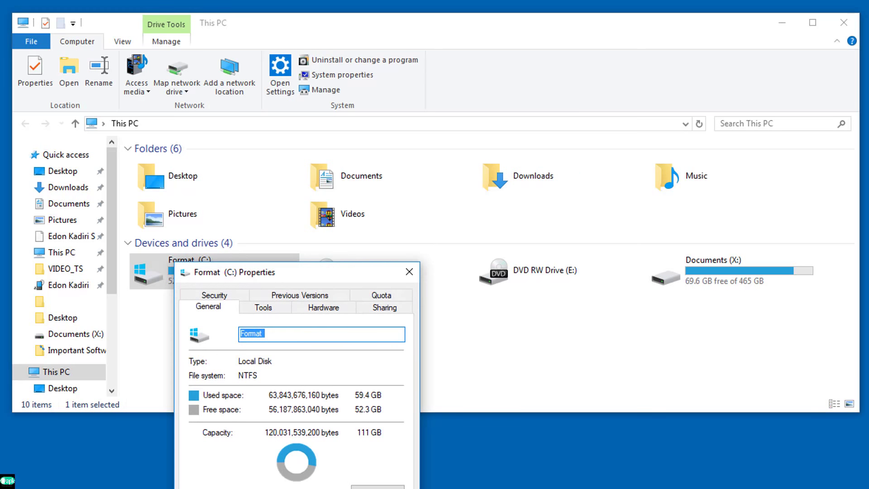
pyautogui.press('Escape')
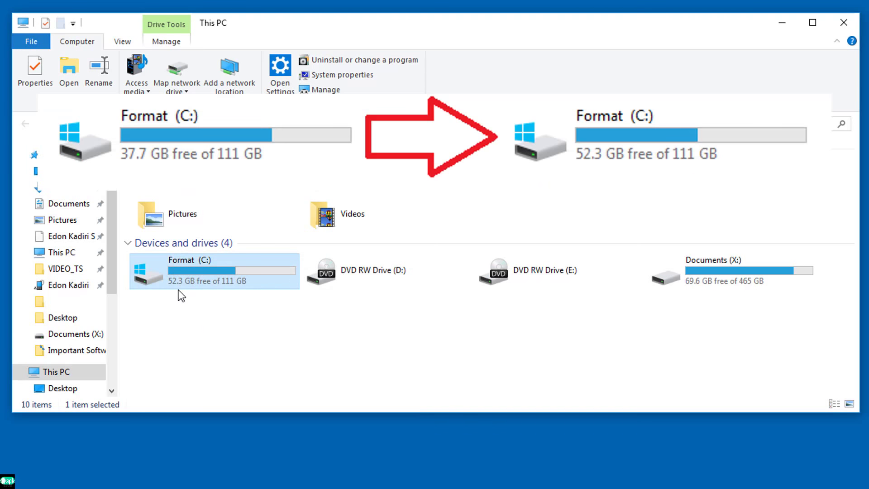